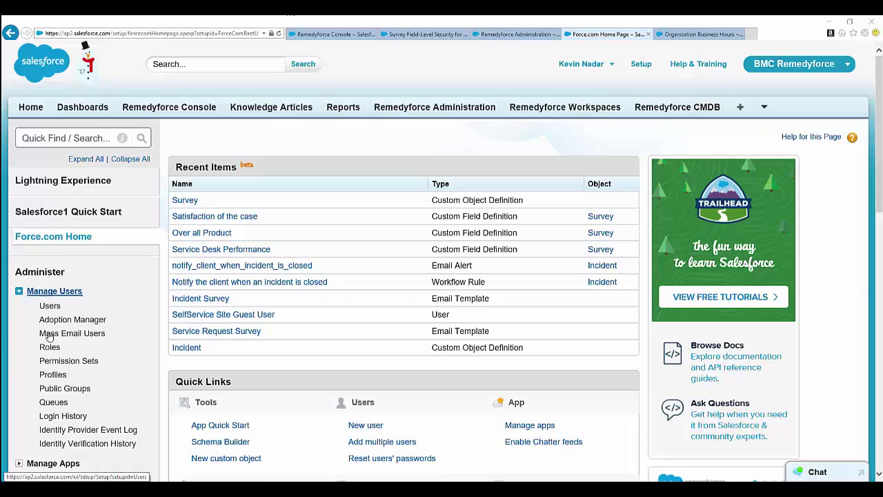
Step: Open the Human_Resources queue from Queues, check its supported objects and members, and save it
left_click(44, 403)
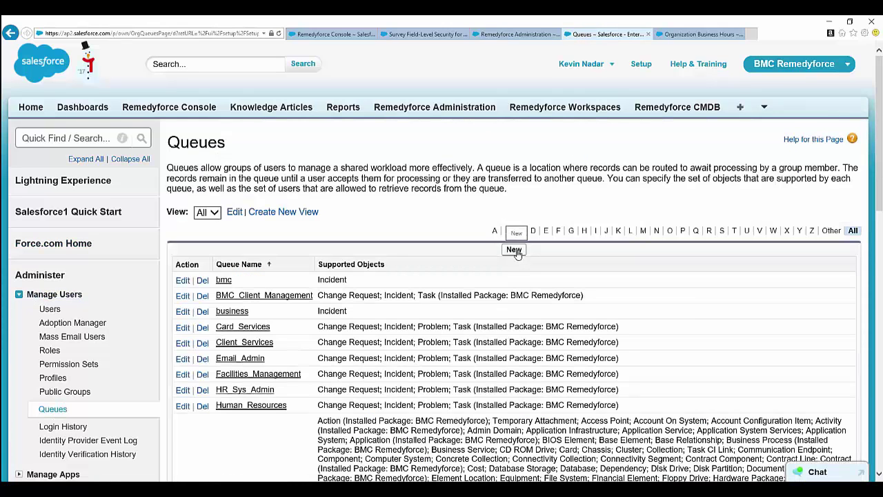
scroll(516, 253, "down", 2)
left_click(183, 274)
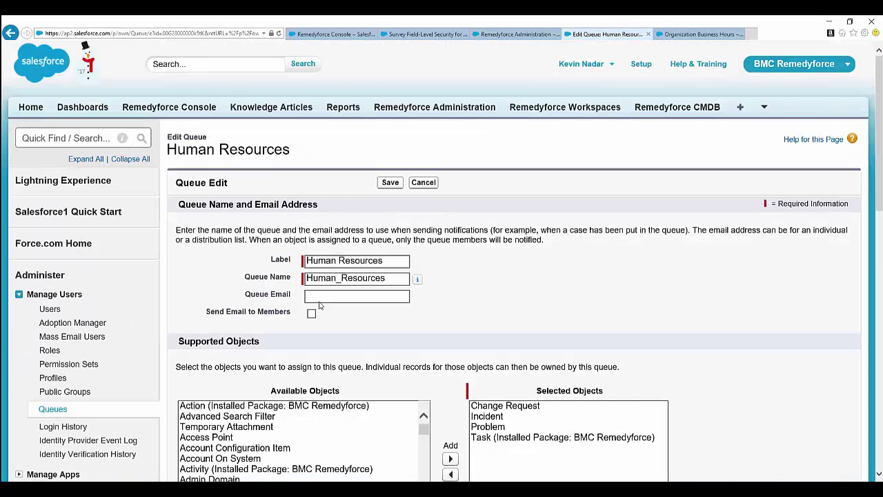
scroll(538, 294, "down", 3)
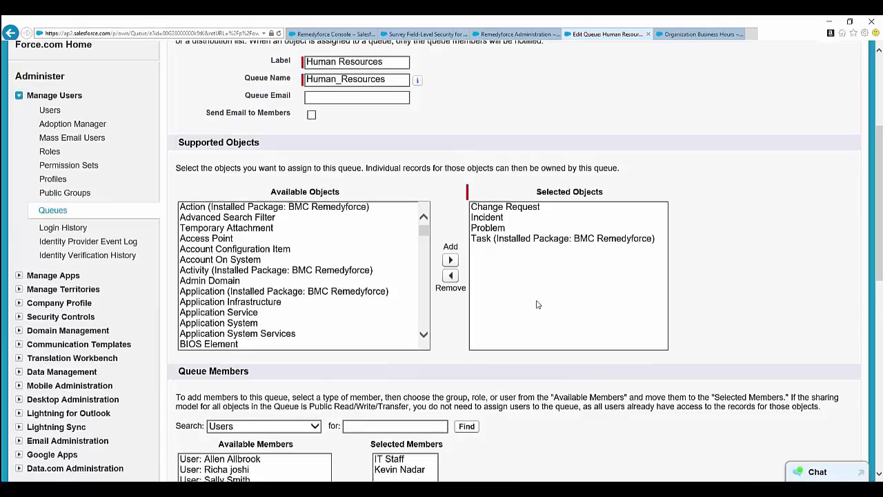
scroll(545, 304, "down", 2)
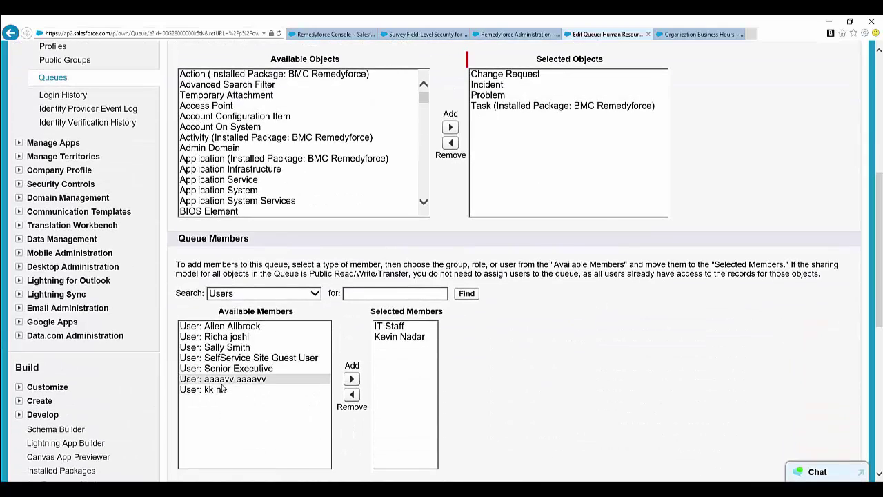
scroll(492, 337, "up", 3)
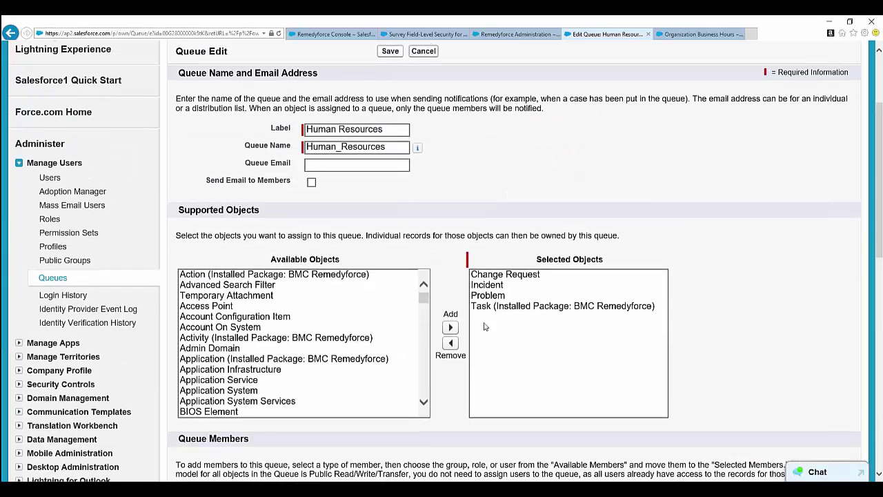
left_click(390, 51)
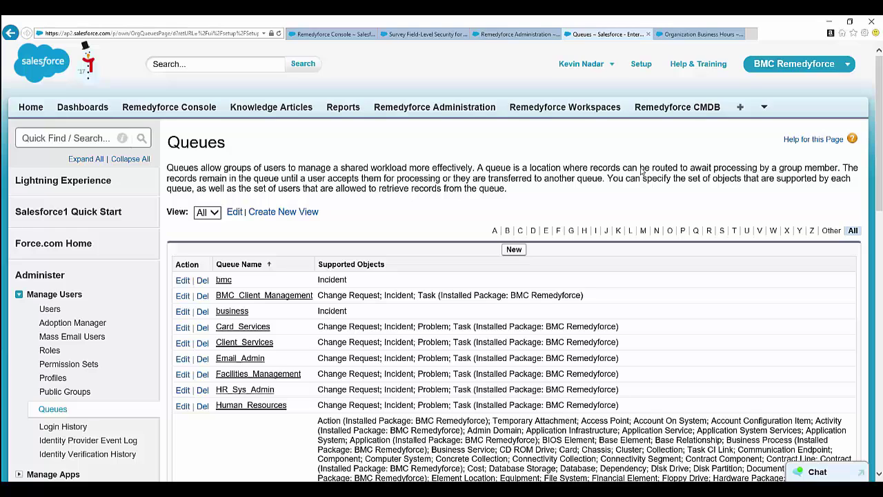
Step: Find and open the Business Hours setup page with a Quick Find search for 'business'
left_click(91, 139)
type("bu")
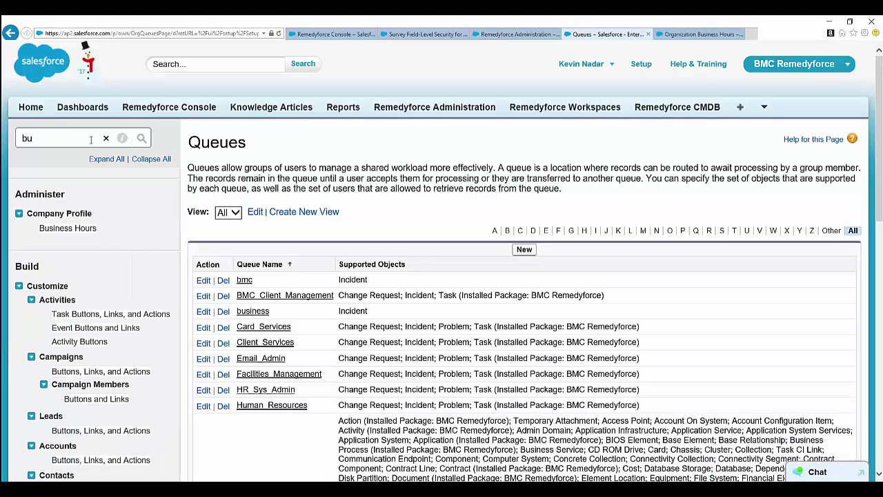
type("sin")
type("es")
left_click(84, 229)
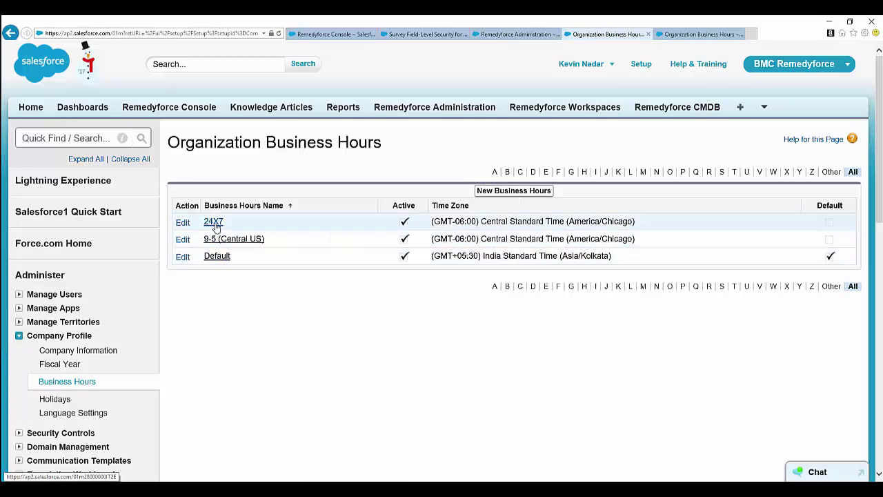
Step: Re-save the 24X7 business hours record as active, Central time, 24 hours every day
left_click(214, 225)
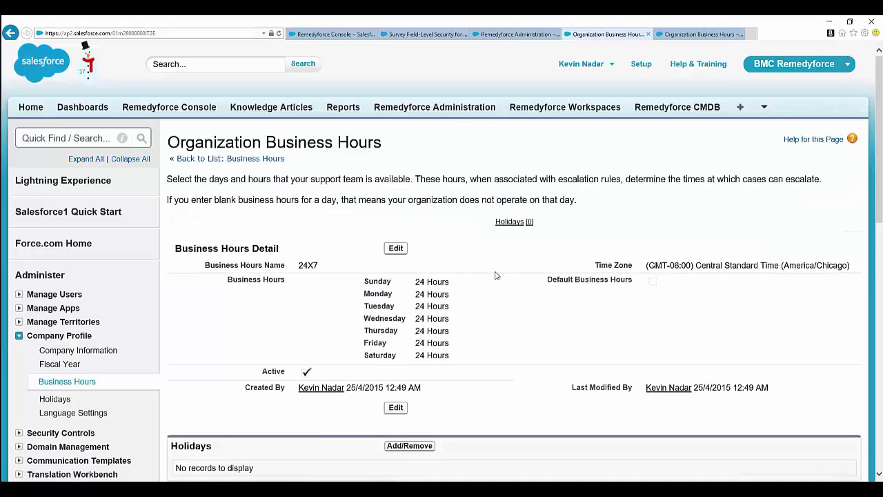
left_click(397, 248)
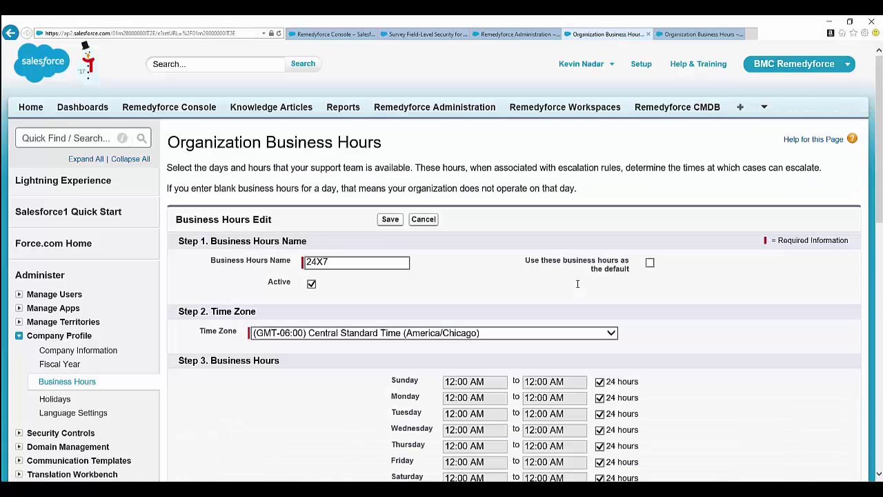
scroll(733, 295, "down", 1)
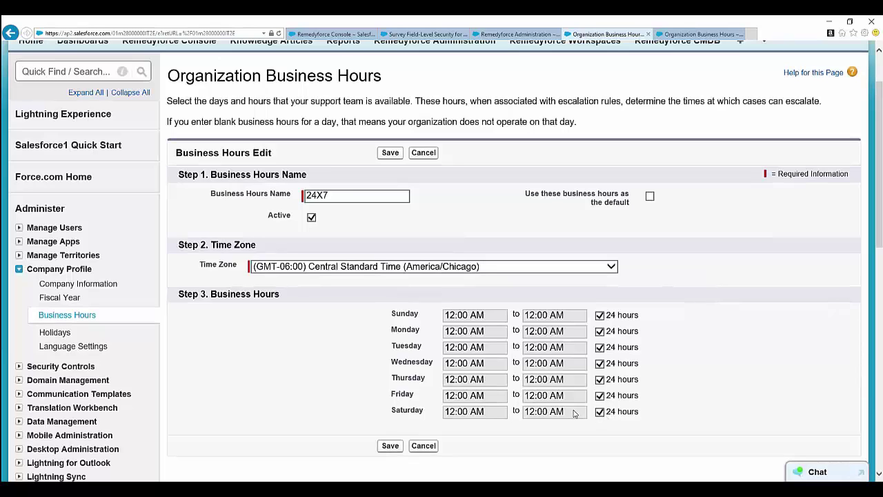
left_click(391, 153)
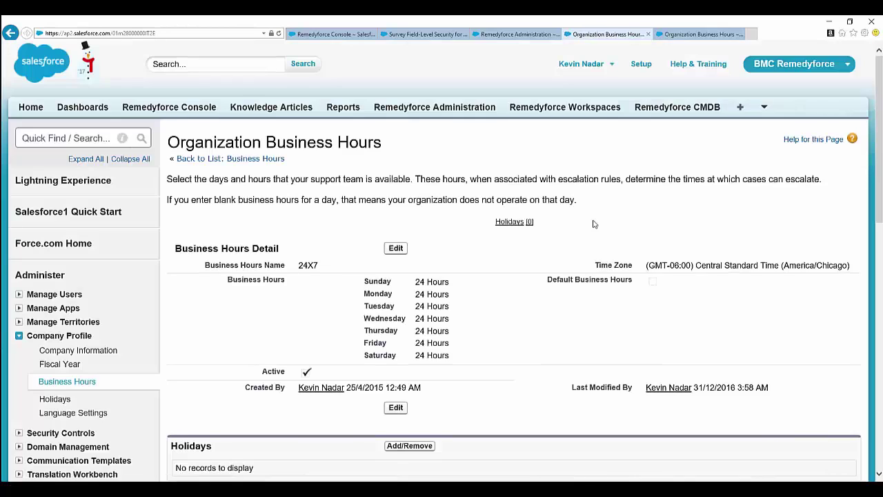
scroll(383, 377, "down", 1)
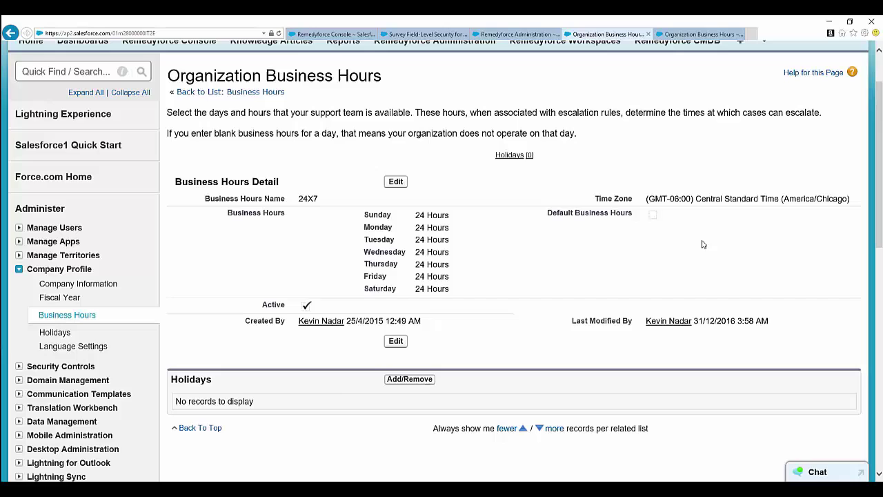
scroll(703, 244, "up", 1)
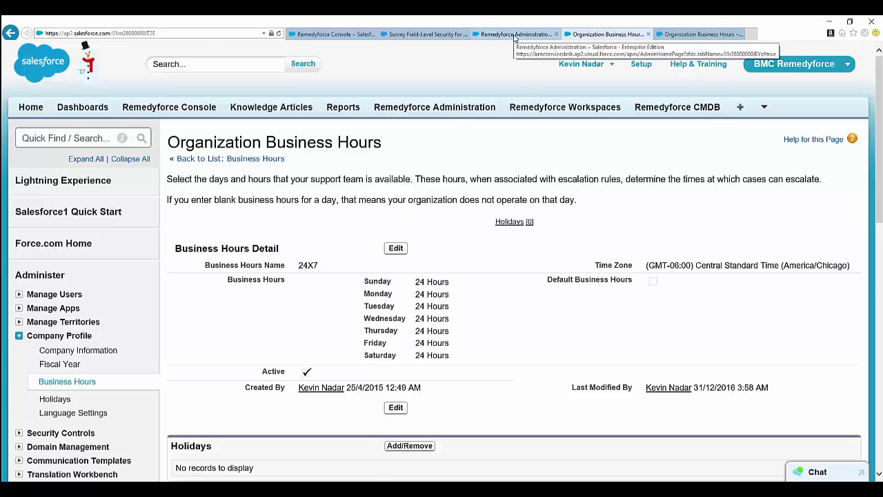
Step: Open Record Assignment under Application Settings in Remedyforce Administration
left_click(514, 34)
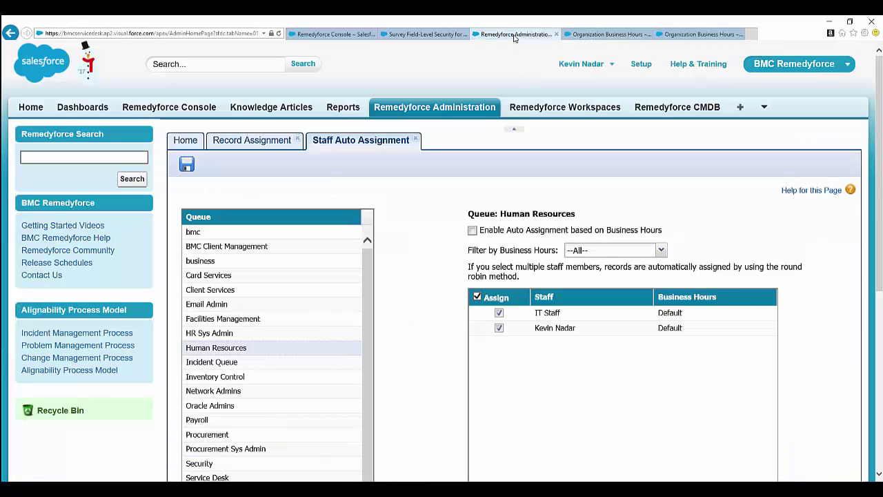
left_click(187, 141)
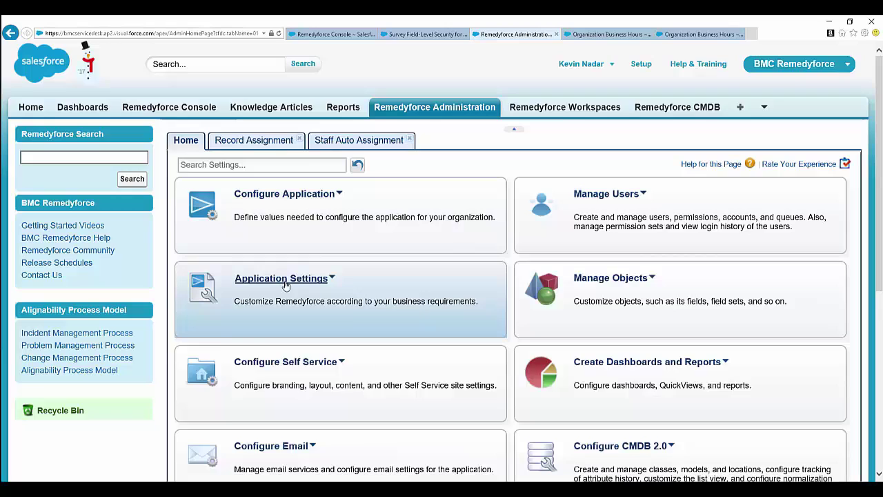
left_click(285, 280)
scroll(279, 359, "down", 1)
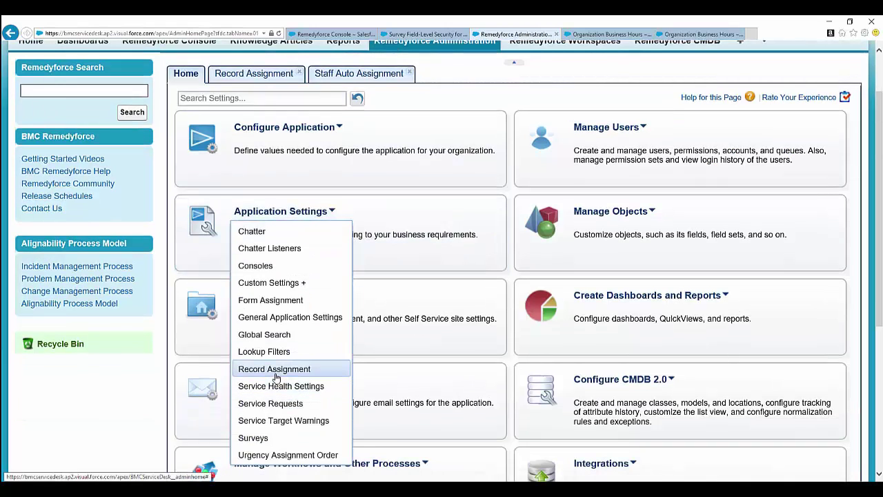
left_click(257, 78)
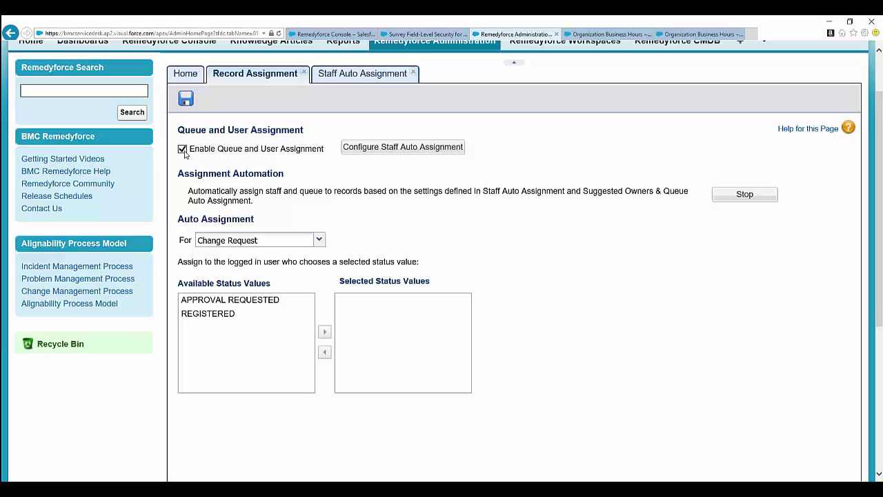
Step: Open Configure Staff Auto Assignment for the Human Resources queue, listing its two staff members
left_click(386, 147)
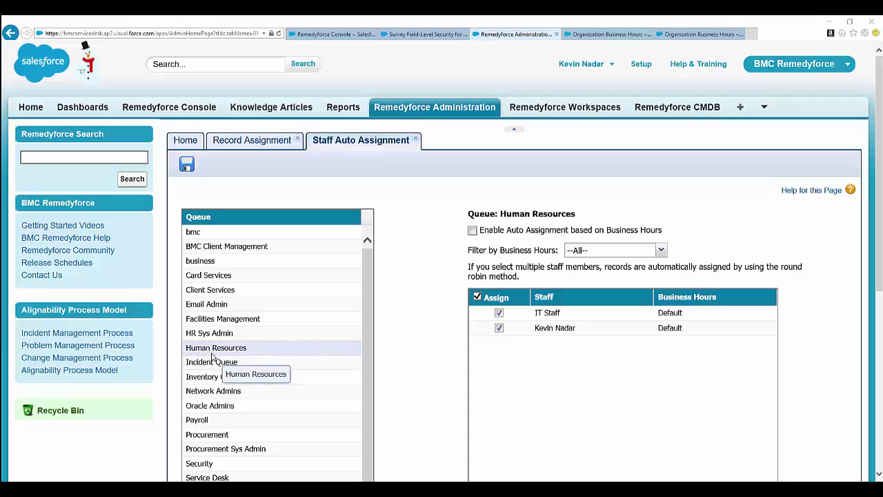
Step: Keep IT Staff assigned, test the 24X7 hours filter, reset it to All, and save
left_click(500, 314)
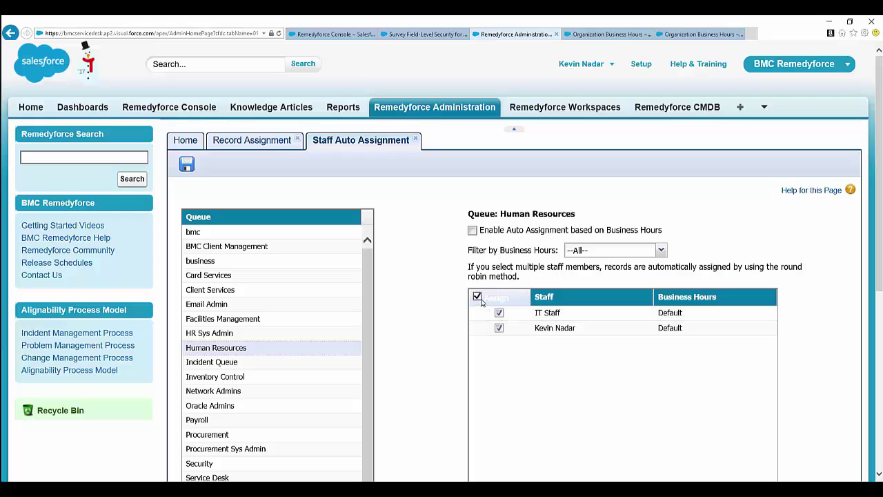
left_click(661, 250)
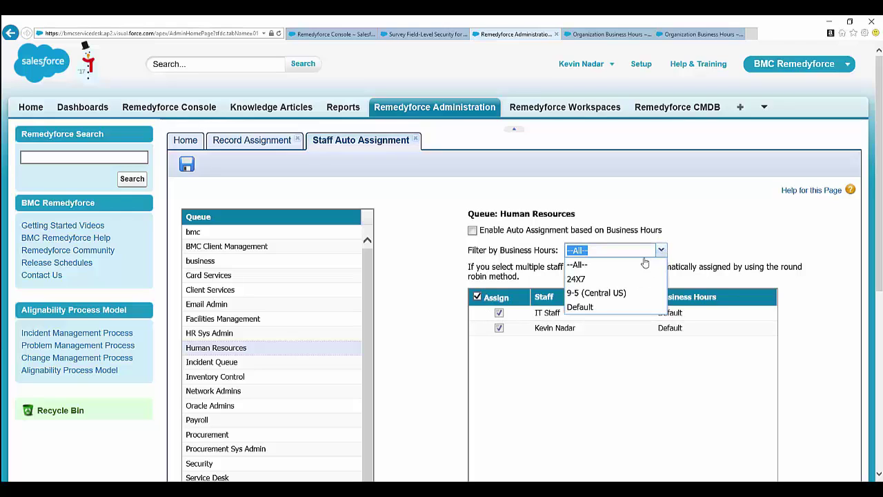
left_click(594, 279)
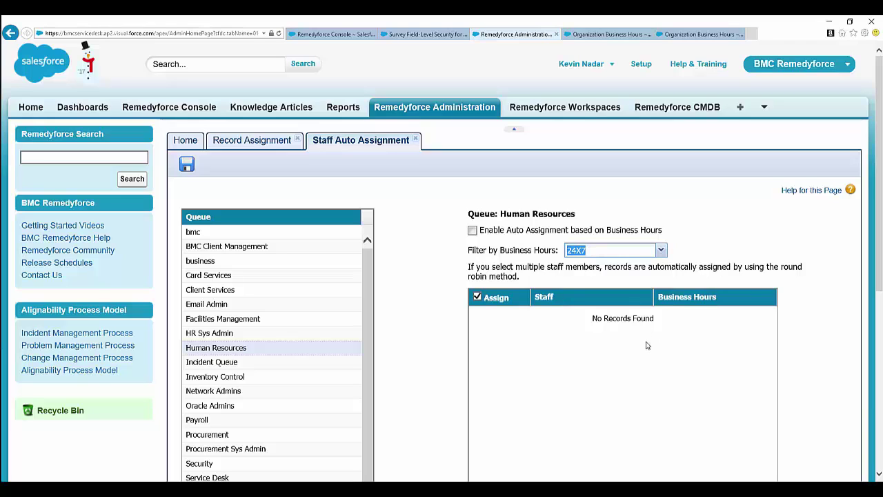
left_click(661, 251)
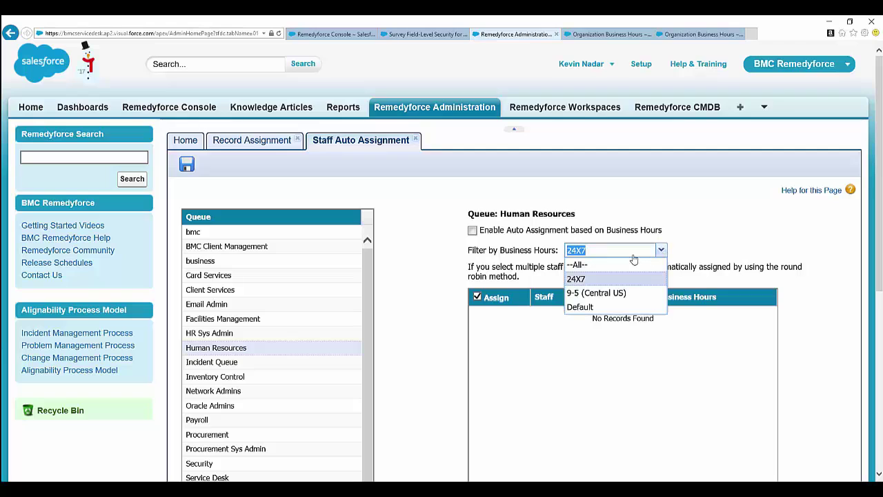
left_click(583, 265)
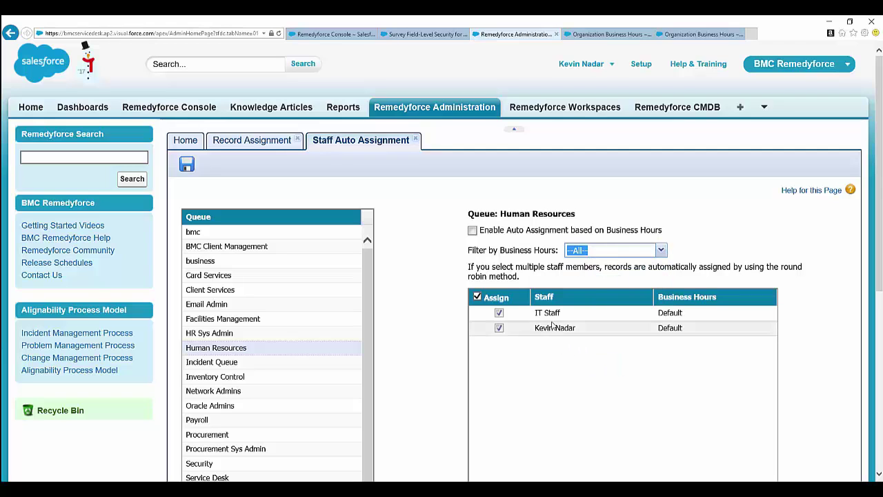
left_click(186, 168)
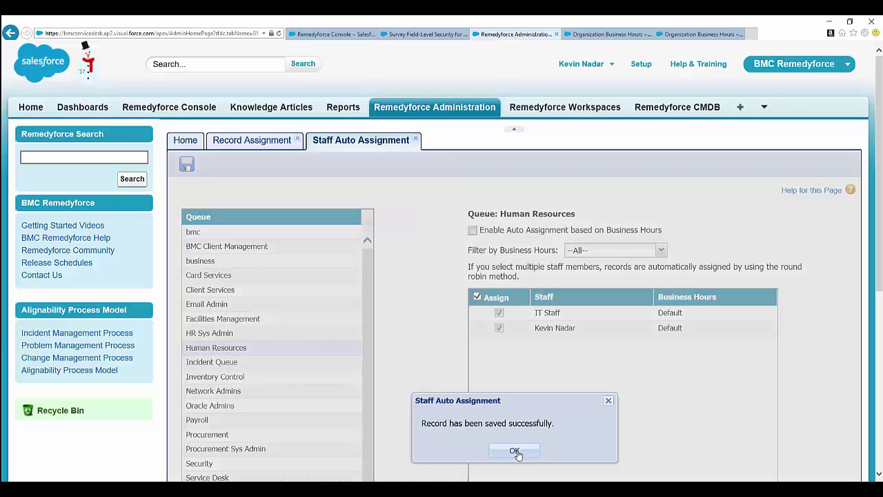
left_click(515, 451)
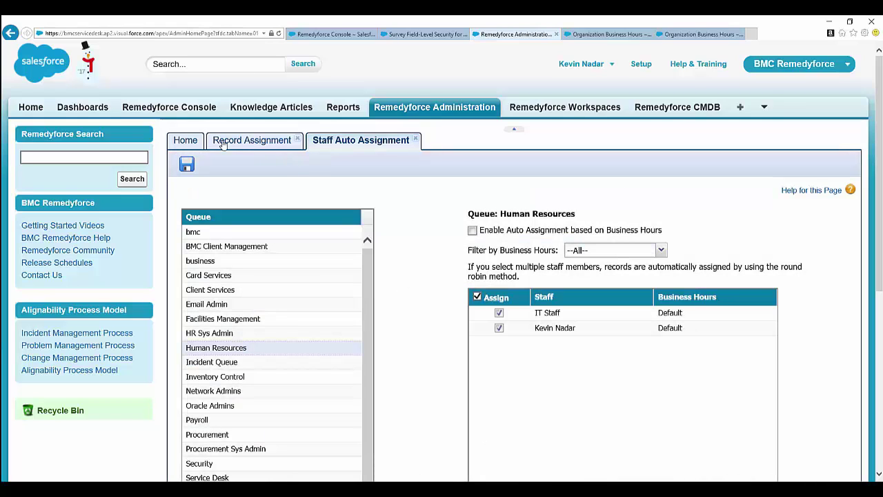
Step: Return to the Record Assignment tab to confirm queue/user assignment and automation remain enabled
left_click(257, 143)
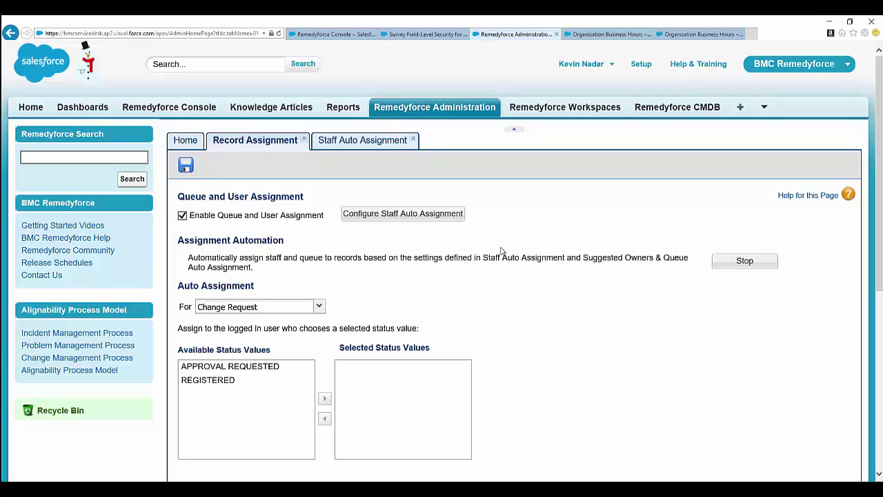
Step: Start a new incident in the console with the Global Media client found by 'kev'
left_click(338, 35)
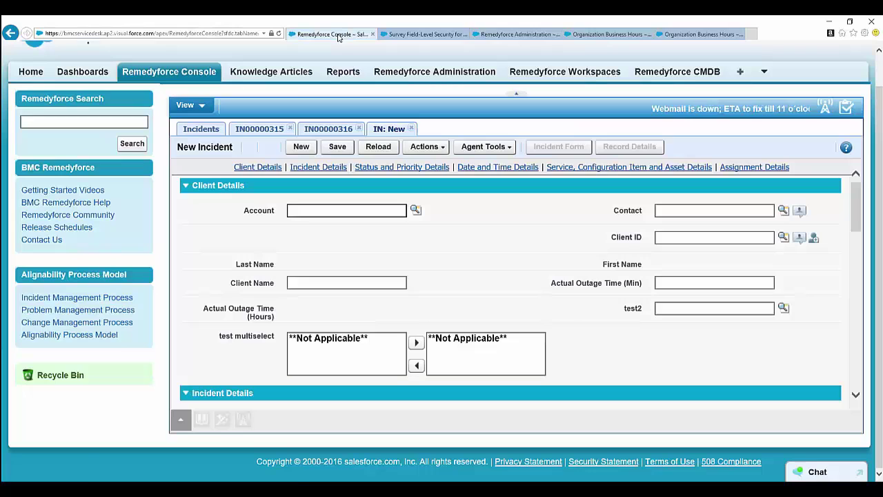
left_click(201, 129)
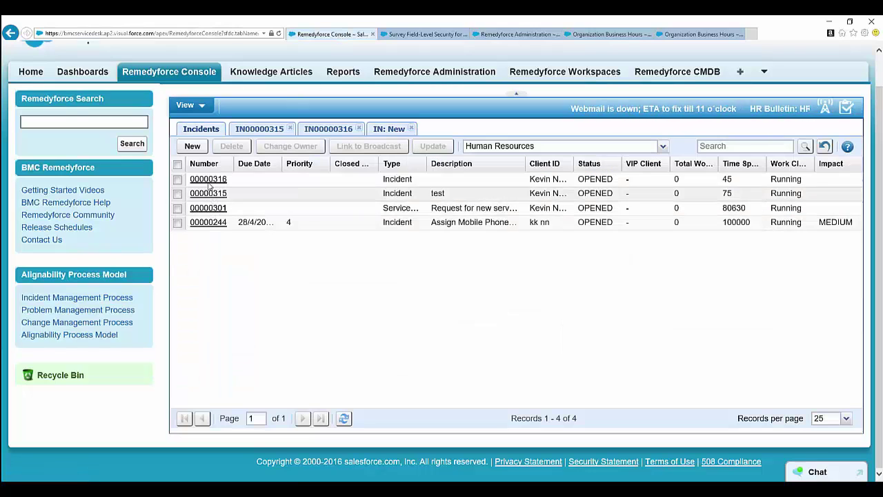
left_click(191, 146)
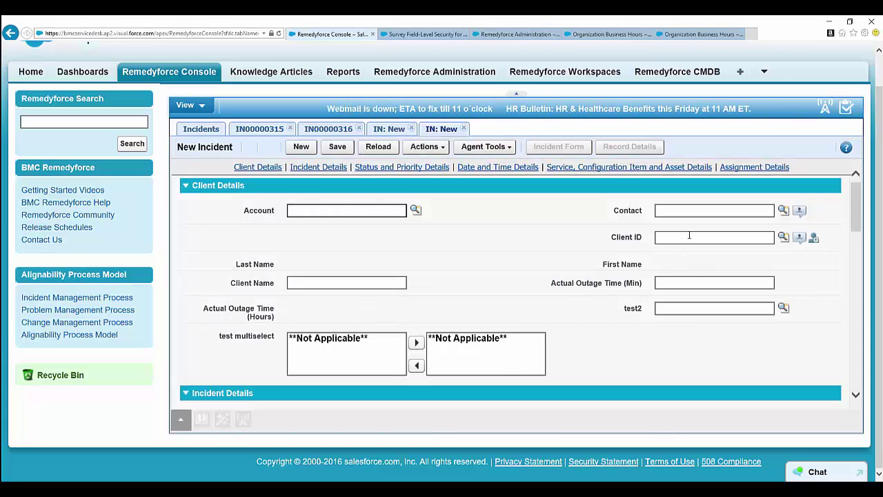
left_click(689, 236)
type("kev")
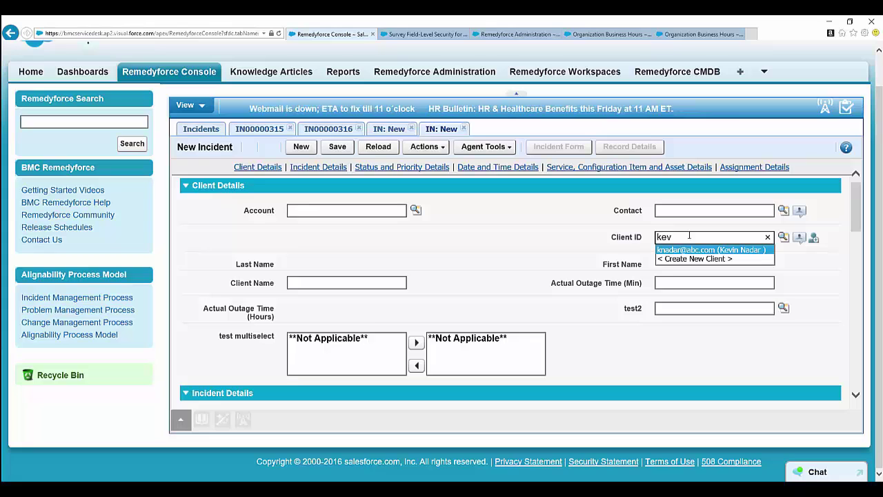
left_click(711, 250)
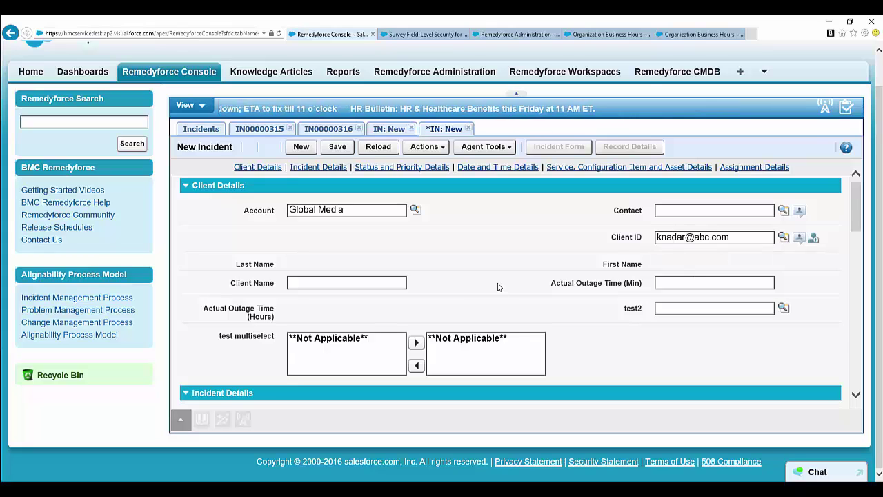
scroll(499, 287, "down", 2)
scroll(564, 287, "down", 3)
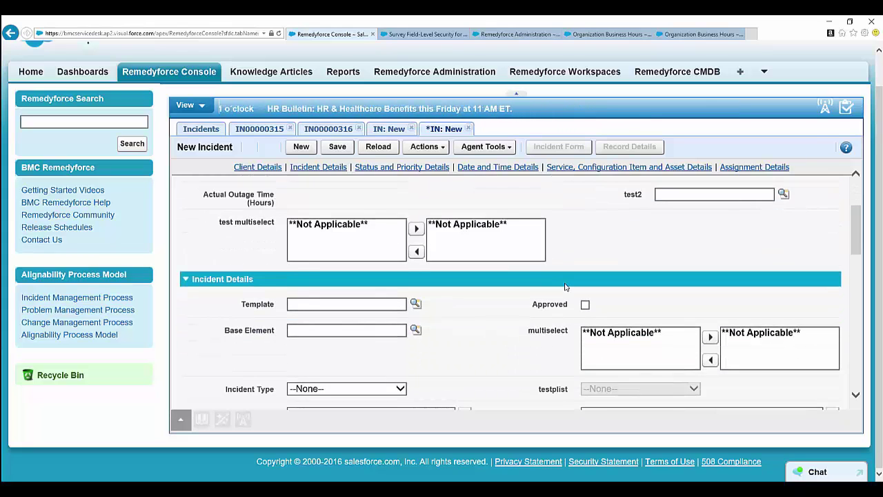
scroll(564, 287, "down", 2)
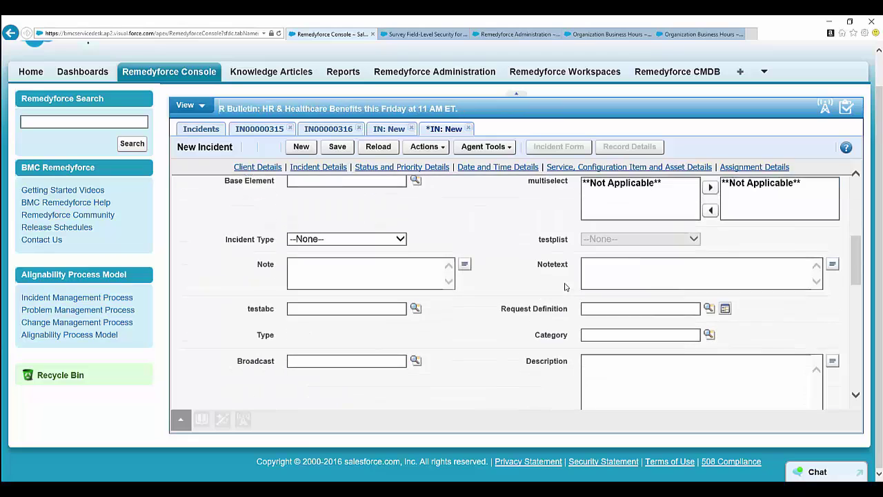
Step: Set the incident category to Email
left_click(607, 332)
type("mail")
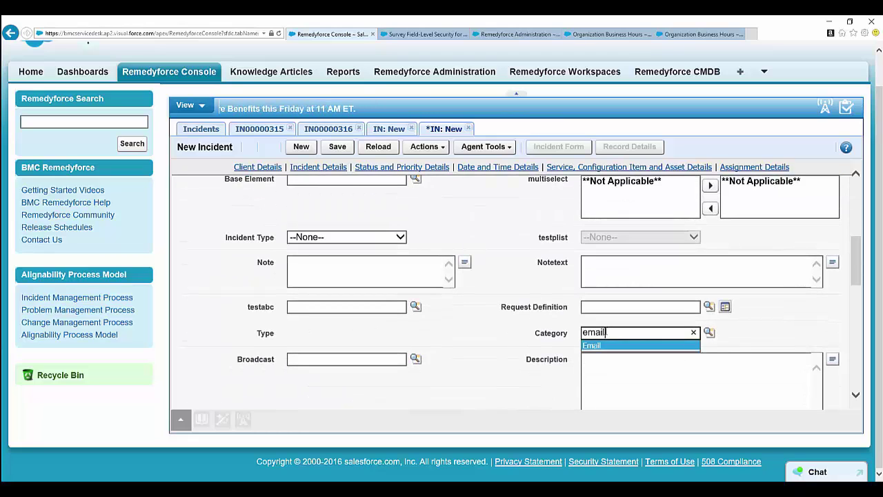
left_click(593, 345)
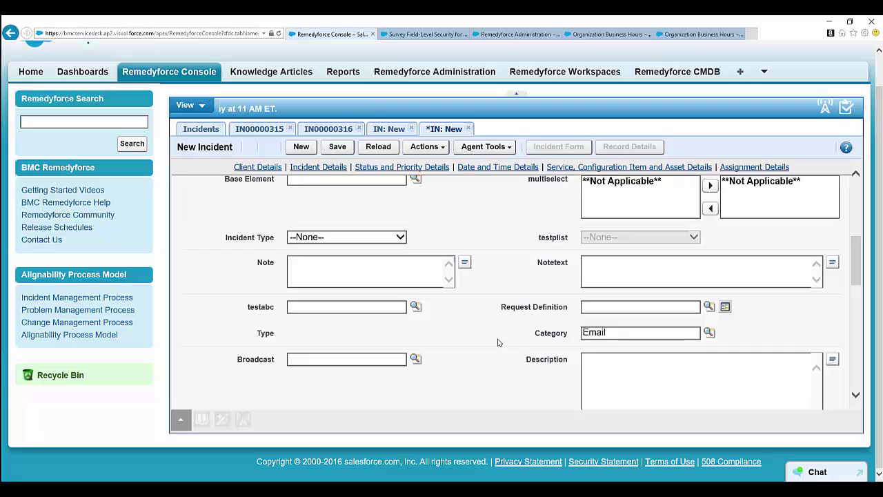
scroll(498, 339, "down", 2)
scroll(501, 339, "down", 3)
scroll(499, 338, "down", 3)
scroll(455, 359, "down", 1)
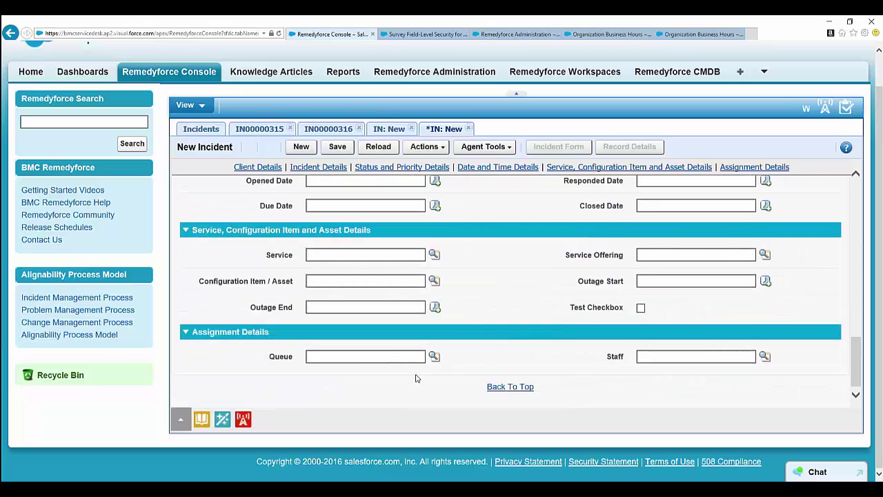
Step: Place the incident in the Human Resources queue and save it as IN00000317
type("hum")
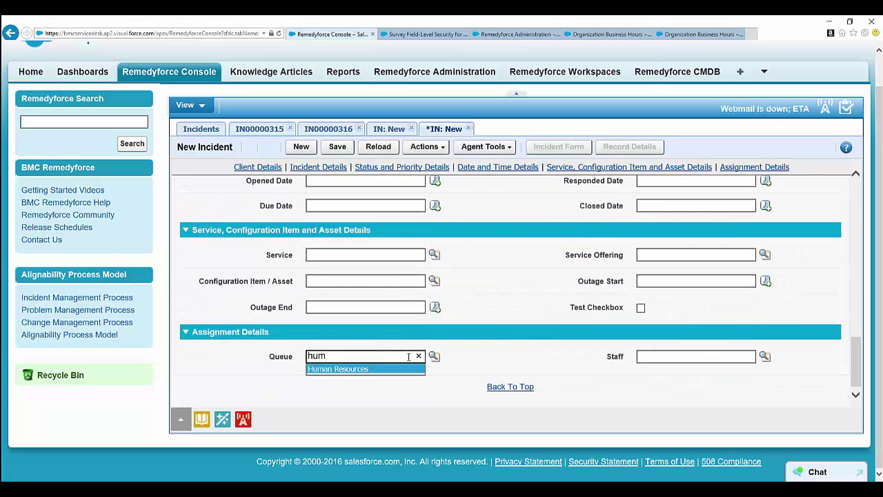
left_click(379, 369)
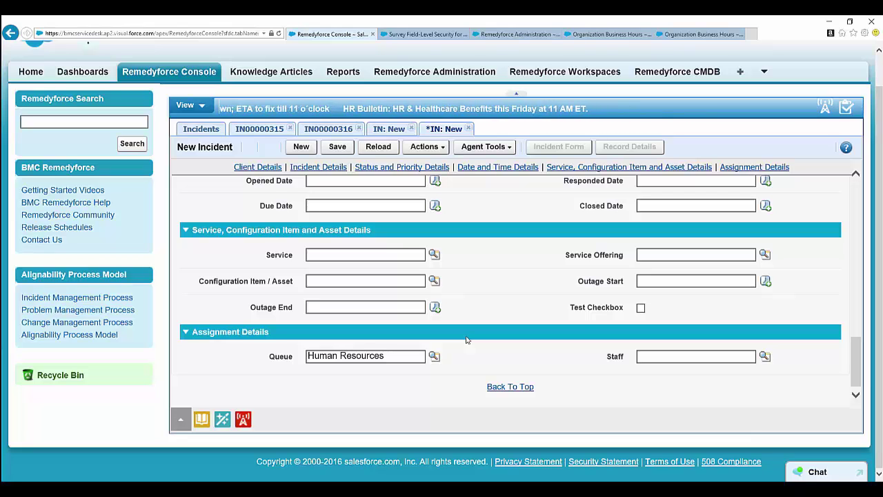
scroll(466, 340, "up", 5)
scroll(467, 339, "up", 5)
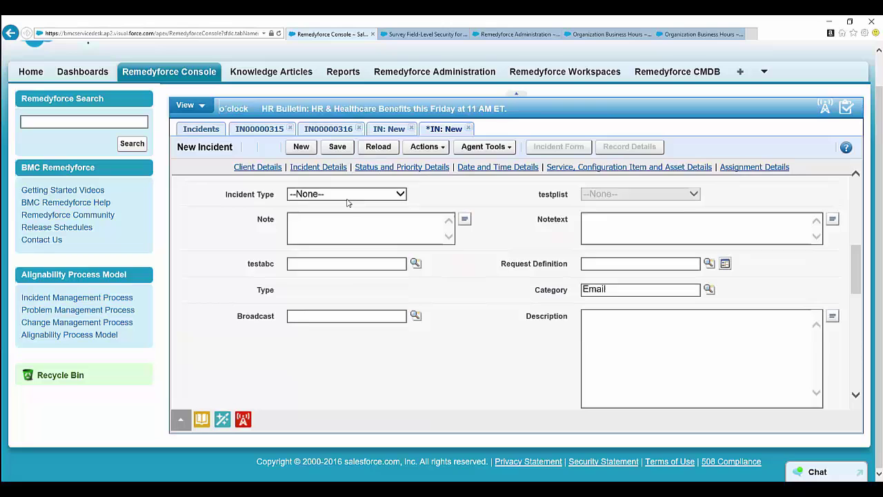
scroll(348, 202, "up", 2)
scroll(355, 228, "up", 3)
left_click(339, 149)
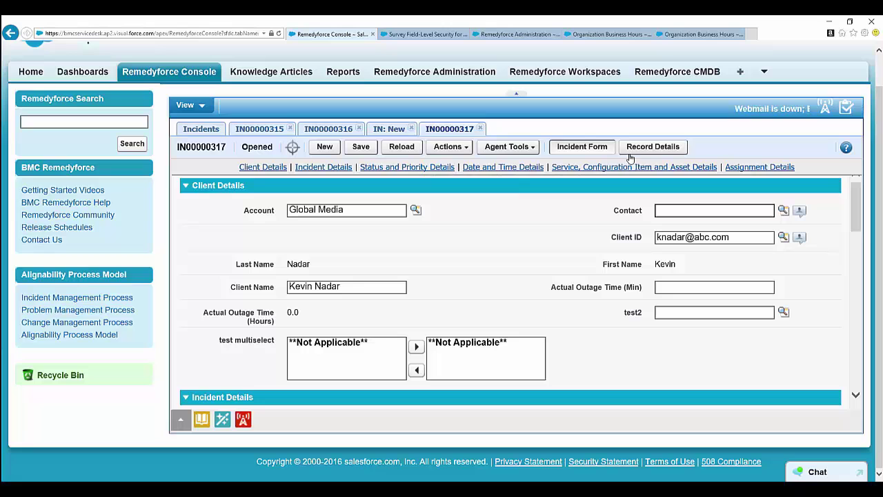
Step: Open IN00000317's record details and reload it twice to refresh its incident history
left_click(651, 148)
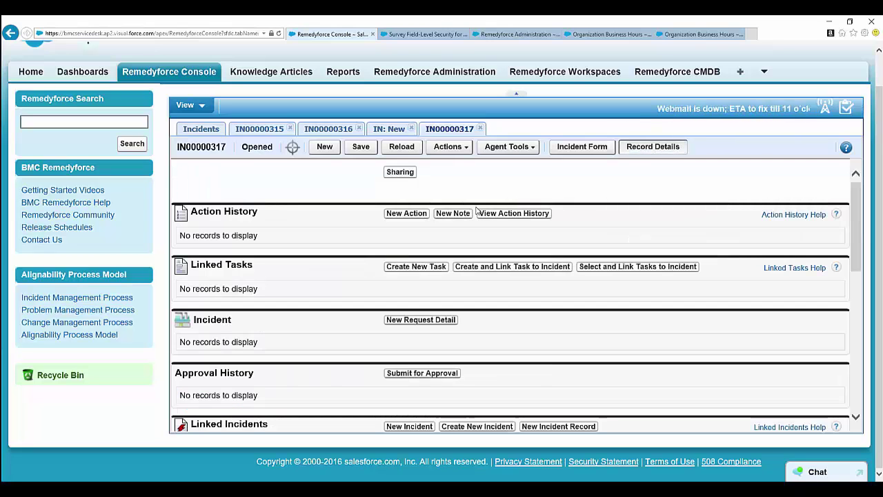
scroll(498, 259, "down", 4)
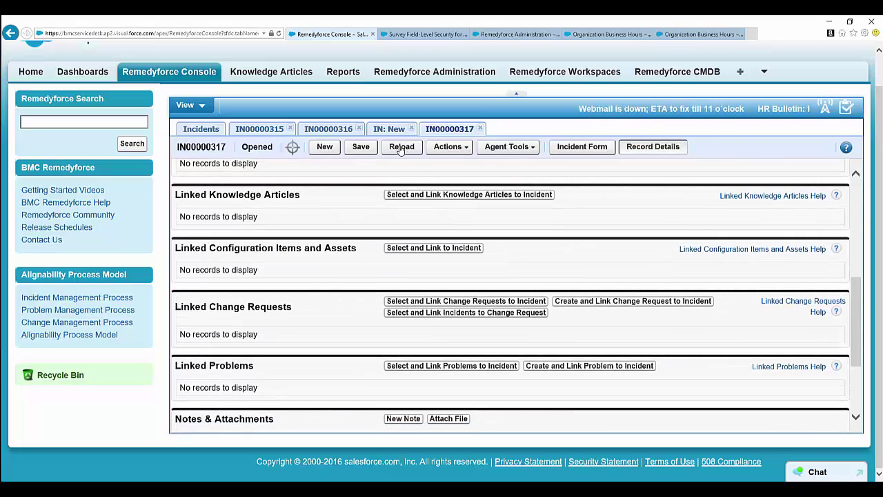
left_click(425, 195)
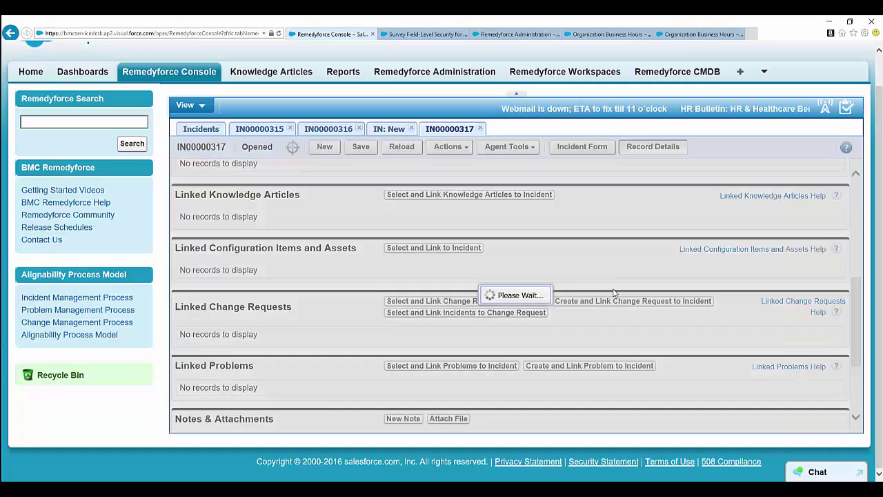
scroll(614, 293, "down", 2)
scroll(614, 294, "down", 3)
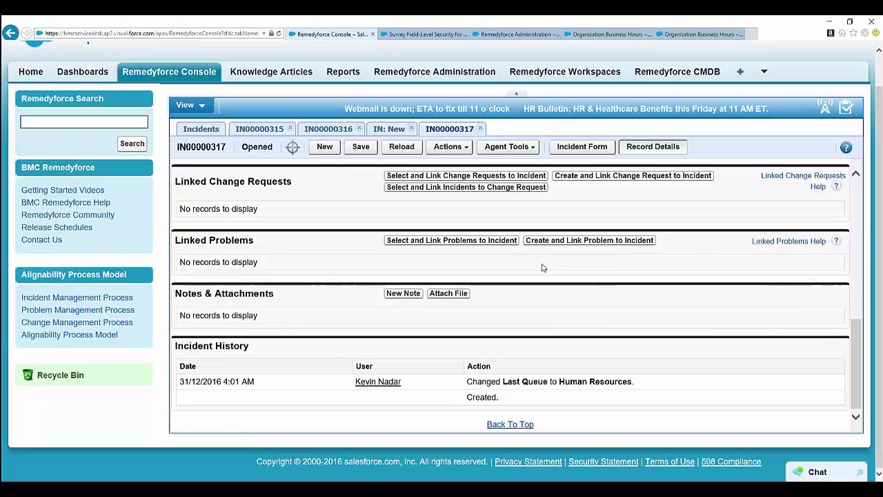
left_click(401, 146)
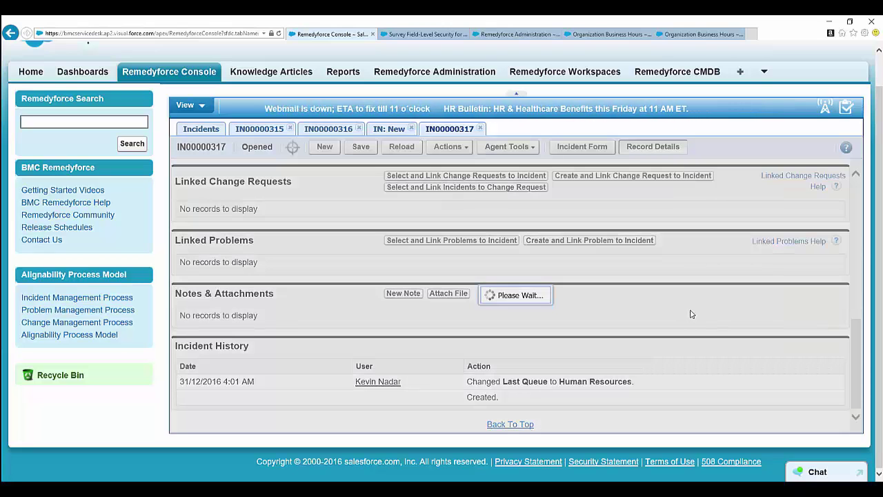
scroll(692, 312, "down", 3)
scroll(692, 312, "down", 3)
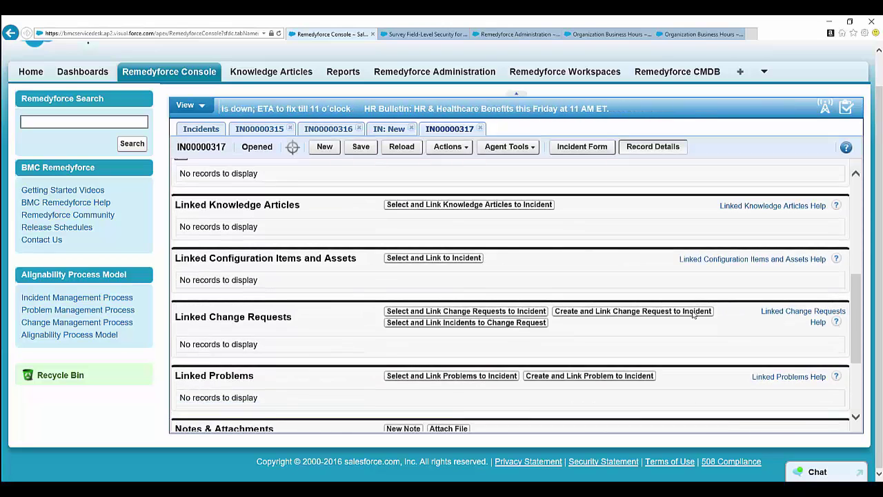
scroll(693, 314, "down", 3)
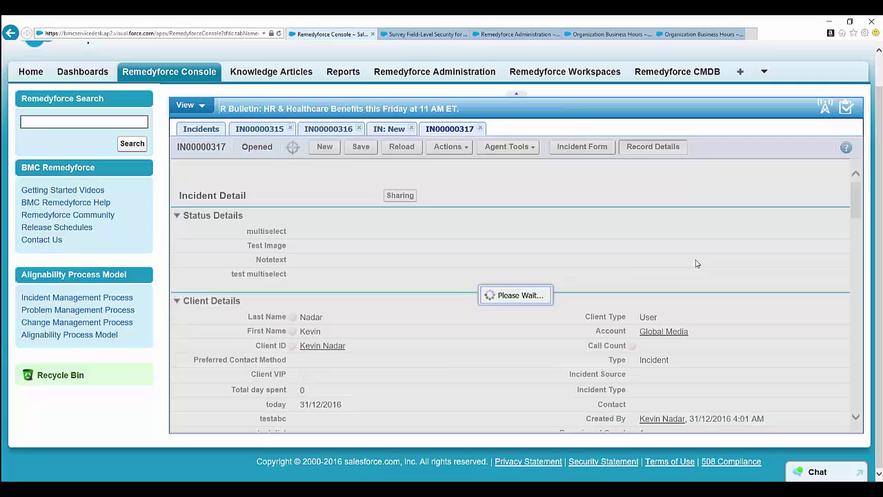
scroll(696, 263, "down", 5)
scroll(696, 263, "down", 1)
scroll(696, 263, "down", 3)
scroll(696, 263, "down", 1)
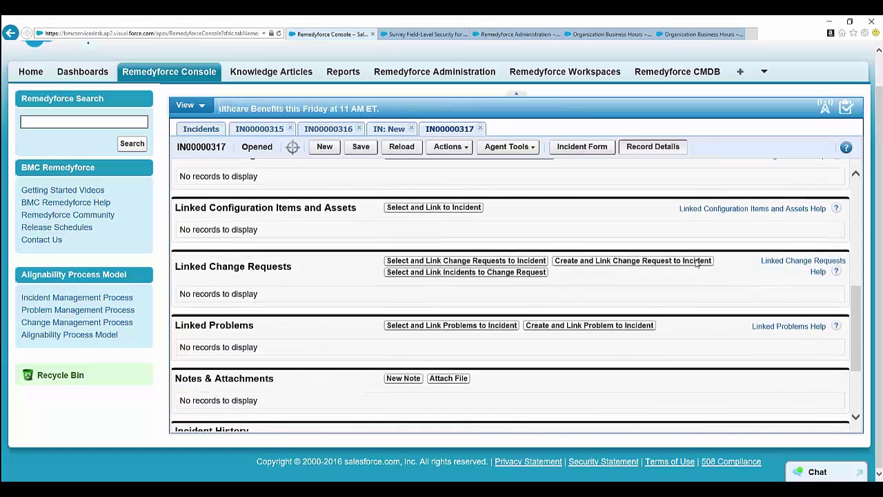
scroll(697, 263, "down", 2)
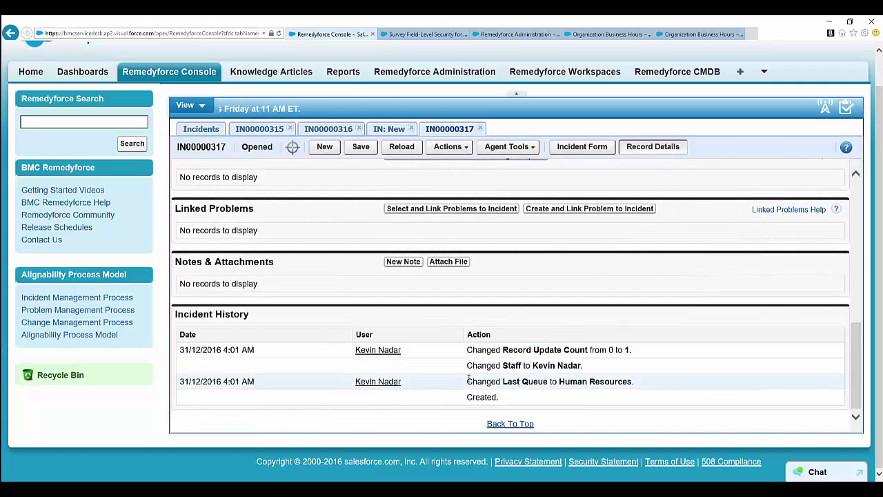